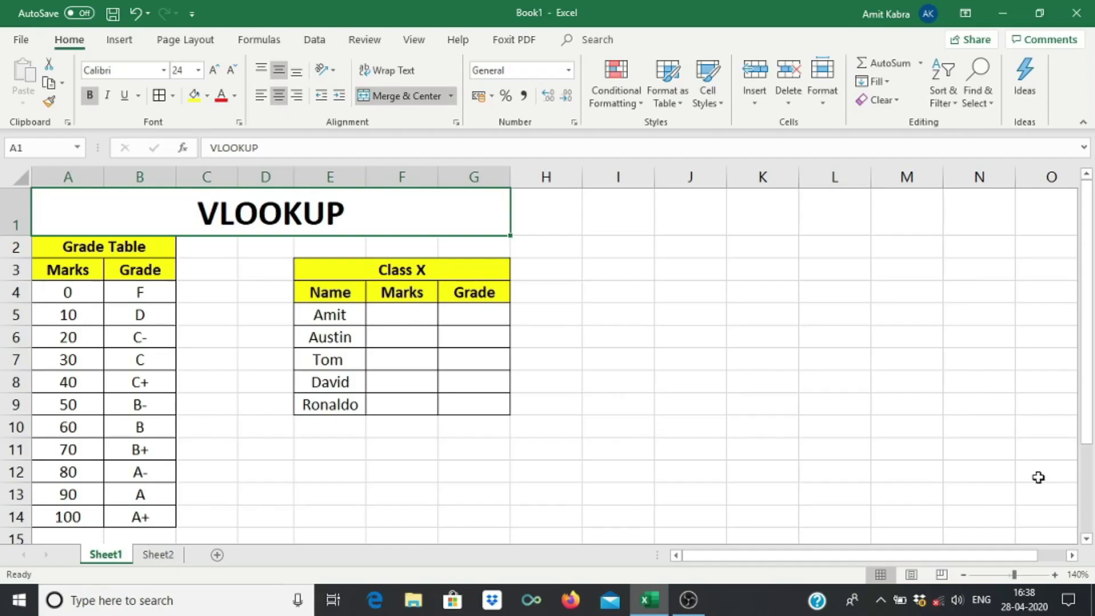
# Examine the Grade Table in A2:B14, which assigns a grade to each marks threshold
pyautogui.press('Down')
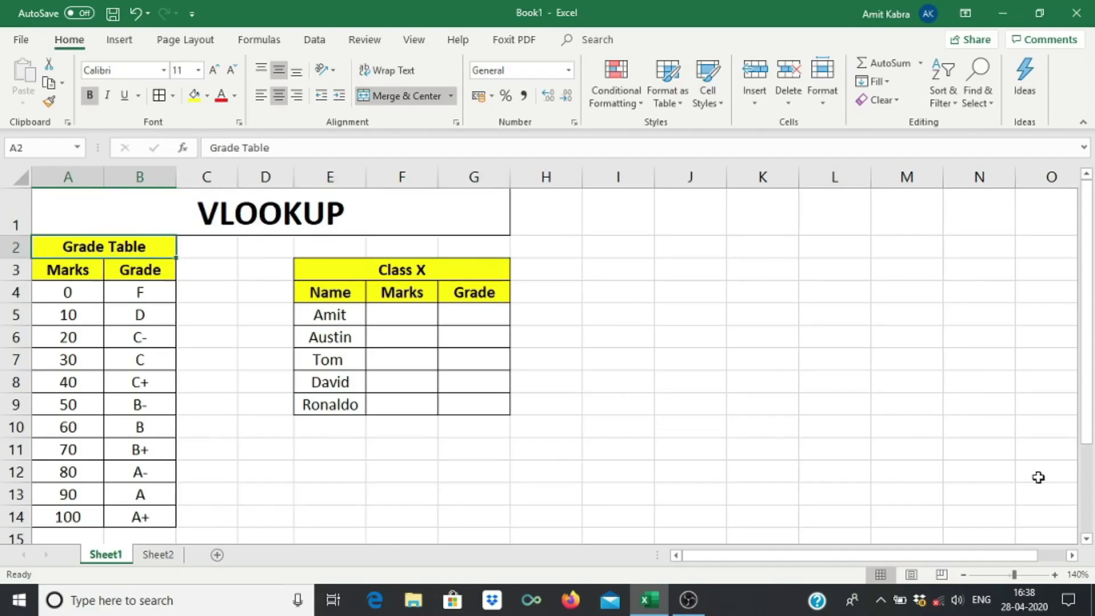
pyautogui.hotkey('shift', 'Down')
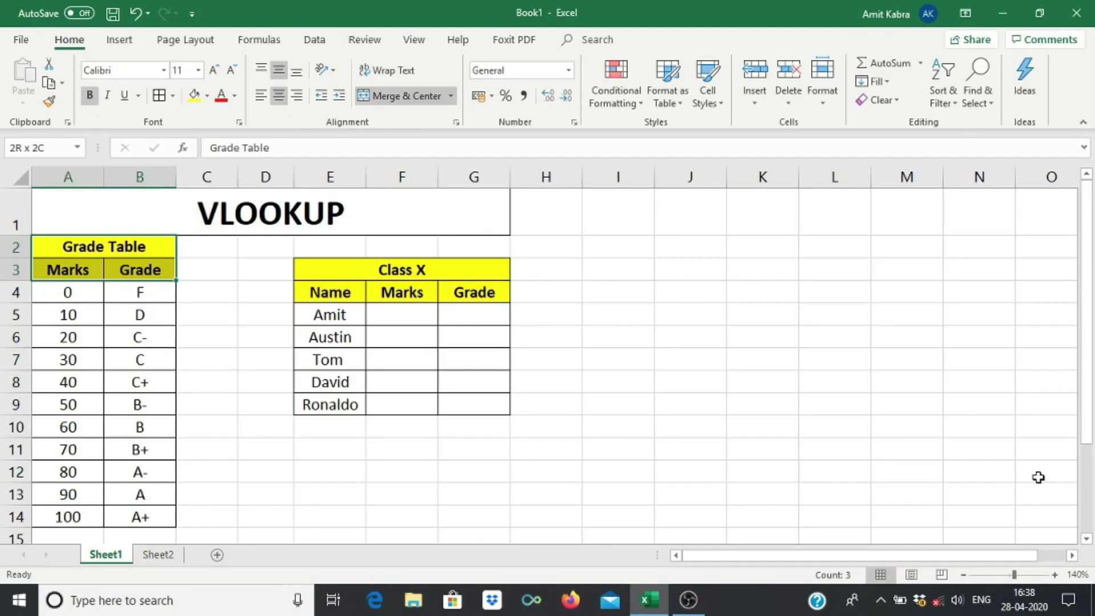
pyautogui.hotkey('shift', 'Down')
pyautogui.hotkey('shift', 'Down')
pyautogui.hotkey('shift', 'Down')
pyautogui.hotkey('shift', 'Down')
pyautogui.hotkey('shift', 'Down')
pyautogui.hotkey('shift', 'Down')
pyautogui.hotkey('shift', 'Down')
pyautogui.hotkey('shift', 'Down')
pyautogui.hotkey('shift', 'Down')
pyautogui.hotkey('shift', 'Down')
pyautogui.hotkey('shift', 'Down')
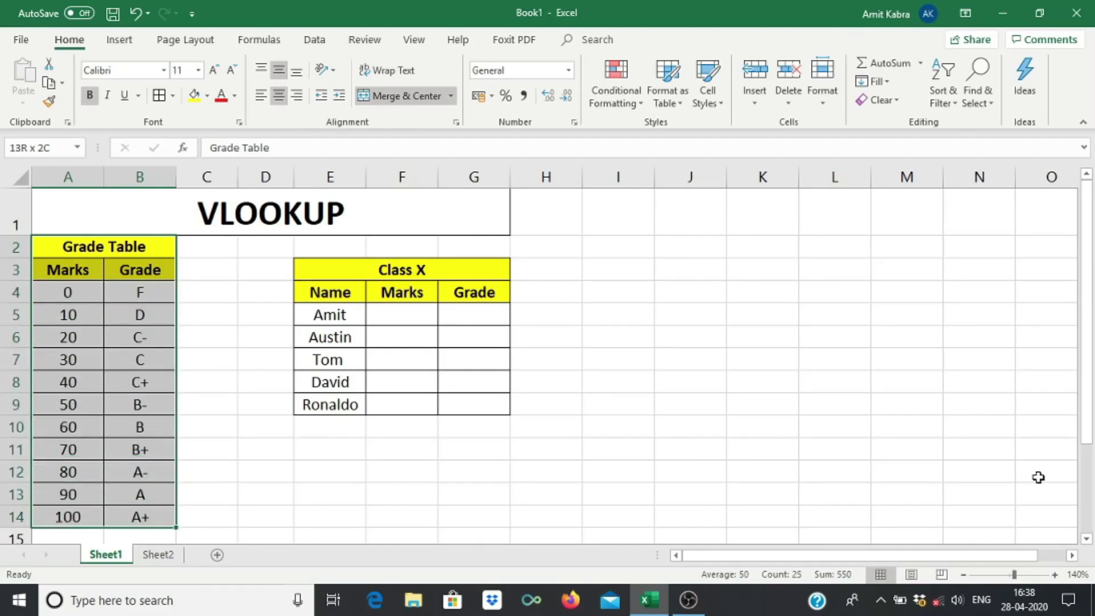
# Review the Class X table and its list of student names in E5:E9
pyautogui.press('Right')
pyautogui.press('Right')
pyautogui.press('Right')
pyautogui.press('Down')
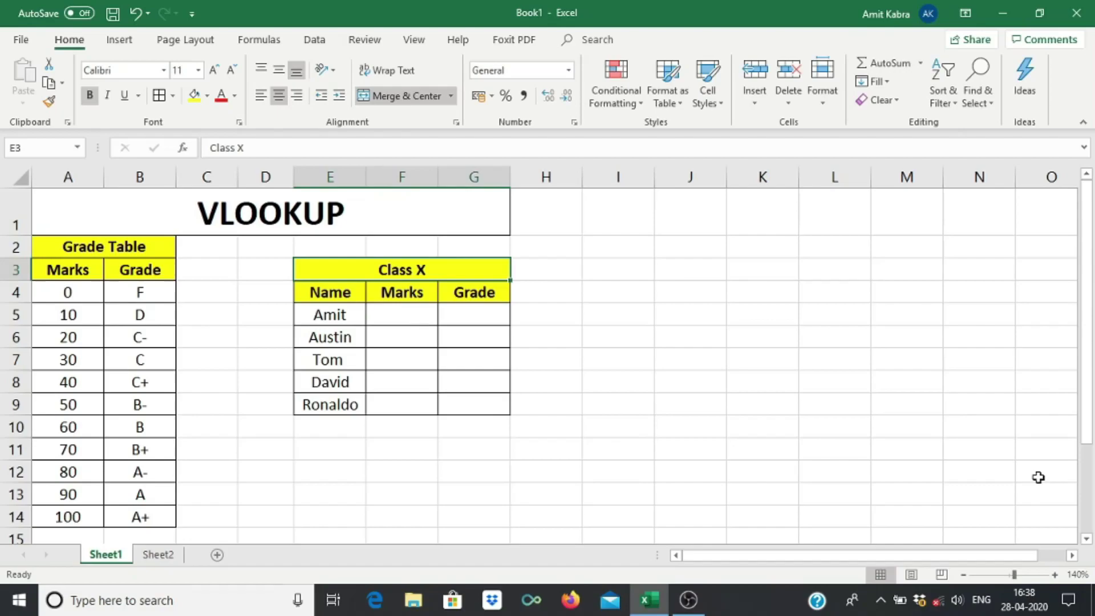
pyautogui.press('Down')
pyautogui.press('Down')
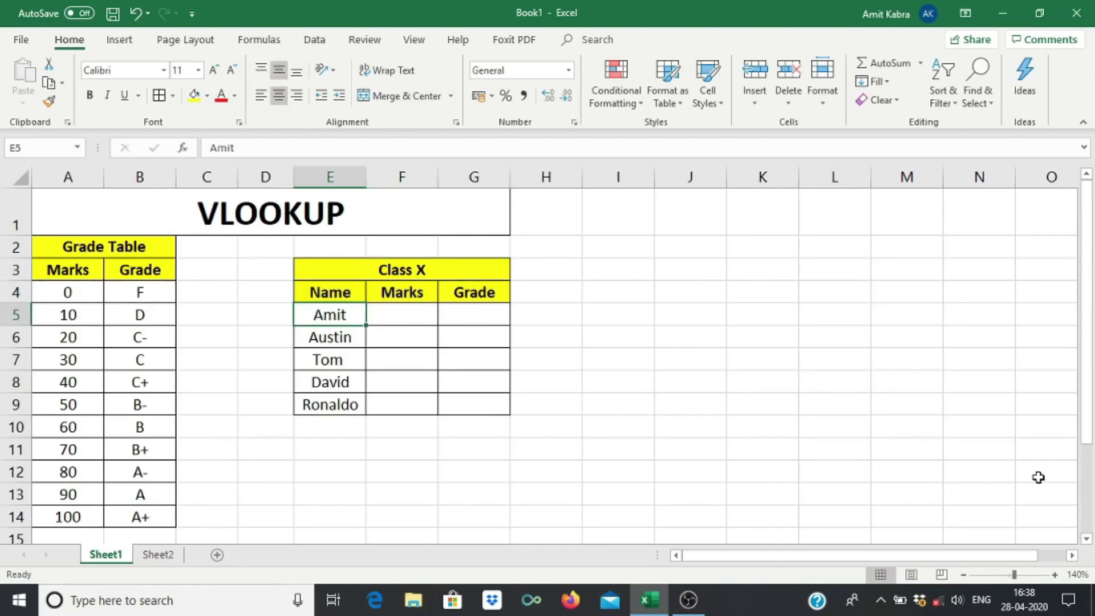
pyautogui.hotkey('shift', 'Down')
pyautogui.hotkey('shift', 'Down')
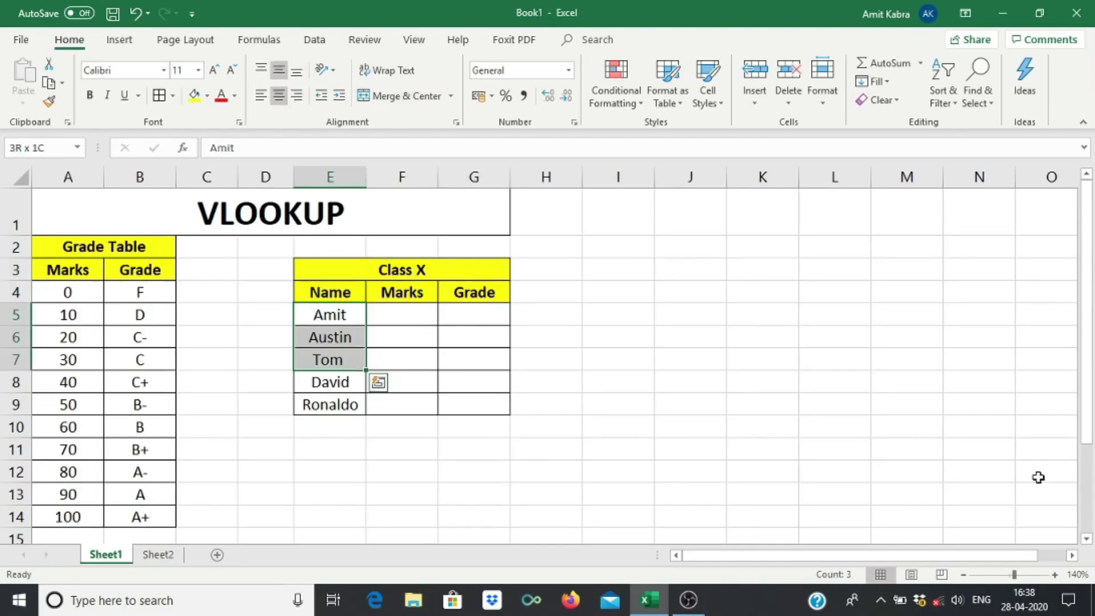
pyautogui.hotkey('shift', 'Down')
pyautogui.hotkey('shift', 'Down')
# Enter 80 as the first student's marks in cell F5
pyautogui.press('Right')
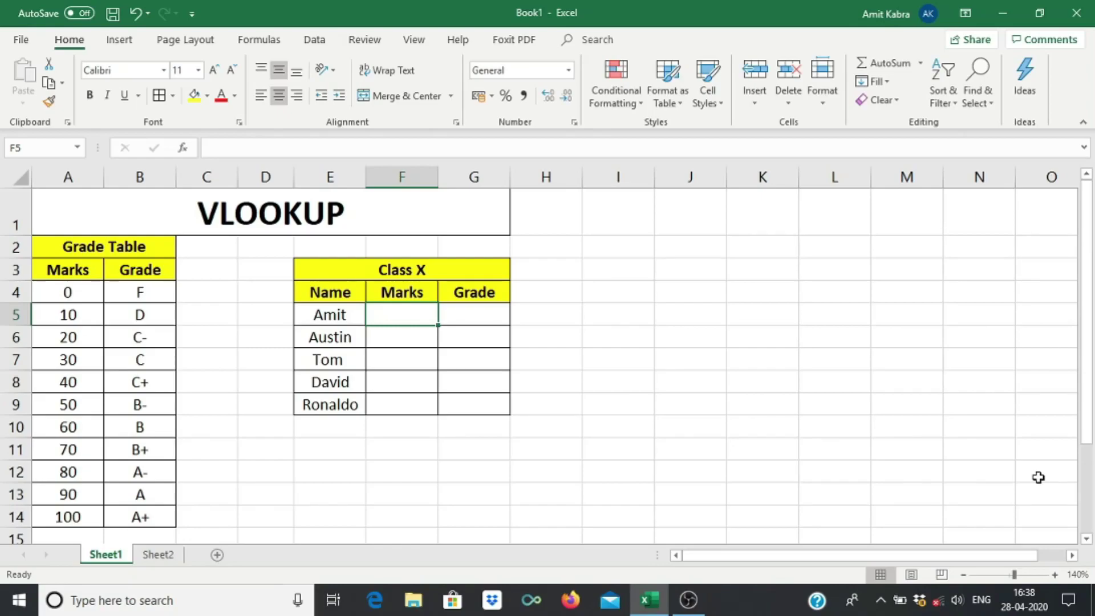
pyautogui.write('80')
pyautogui.press('Tab')
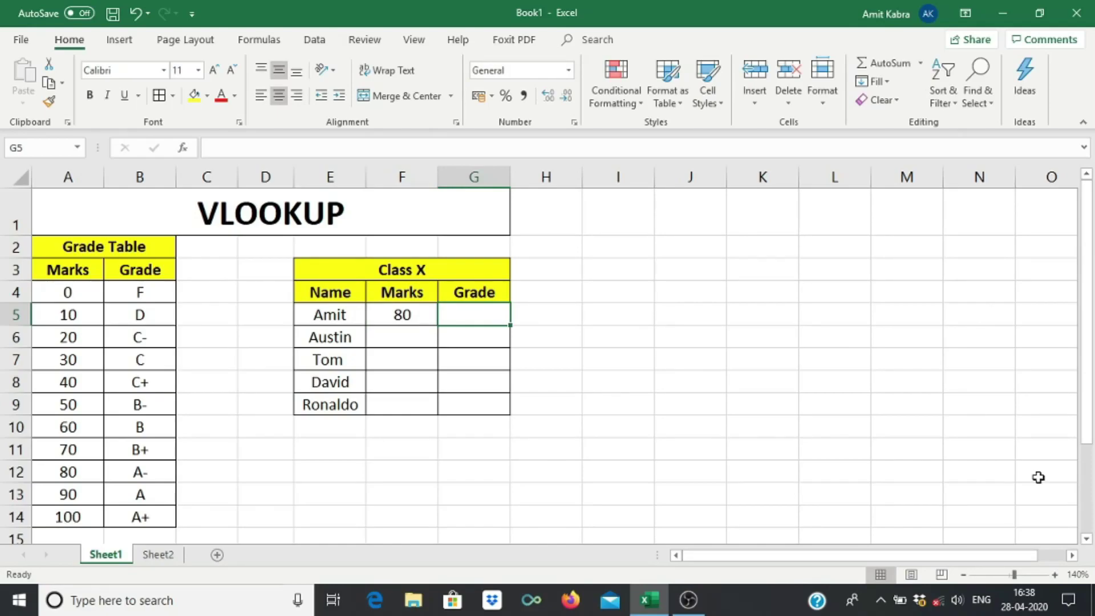
# Start a VLOOKUP formula in the first student's Grade cell, G5, with F5 as the lookup value
pyautogui.press('BackSpace')
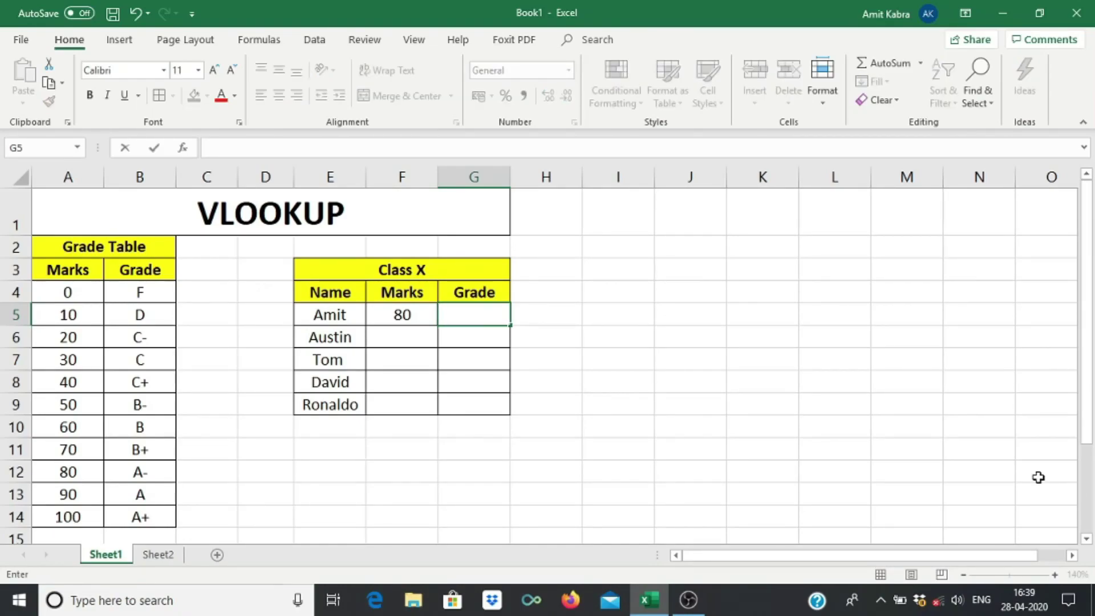
pyautogui.write('=')
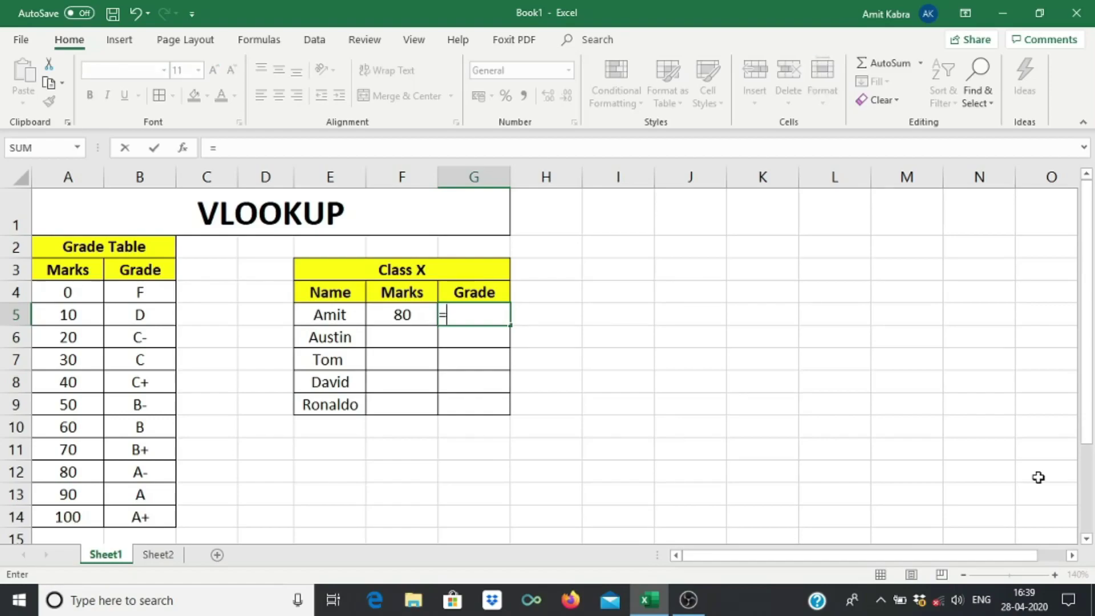
pyautogui.write('vl')
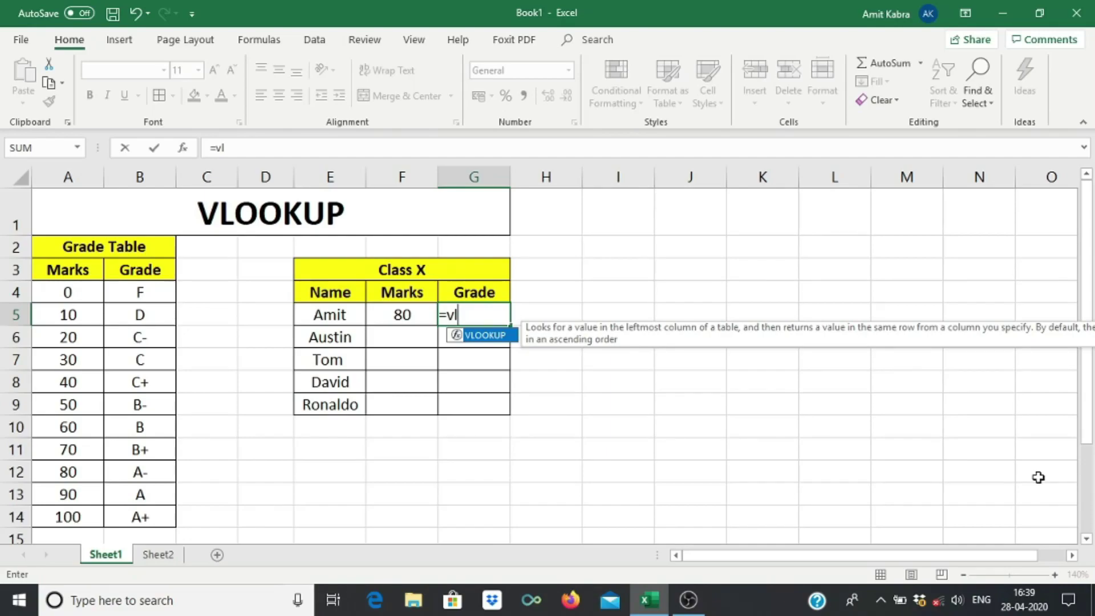
pyautogui.write('ookup')
pyautogui.press('Tab')
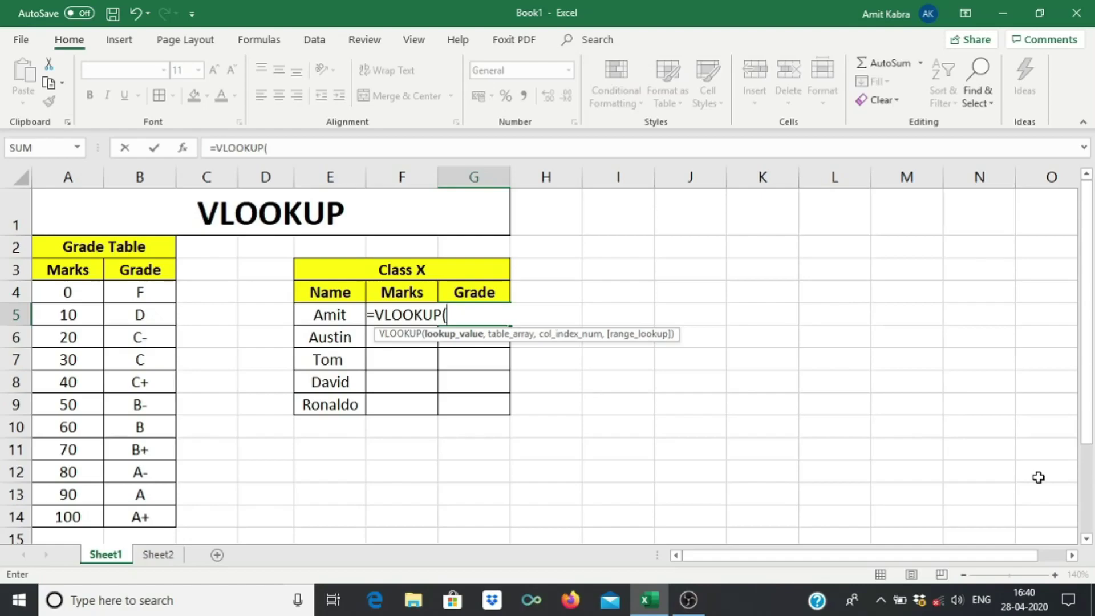
pyautogui.press('Left')
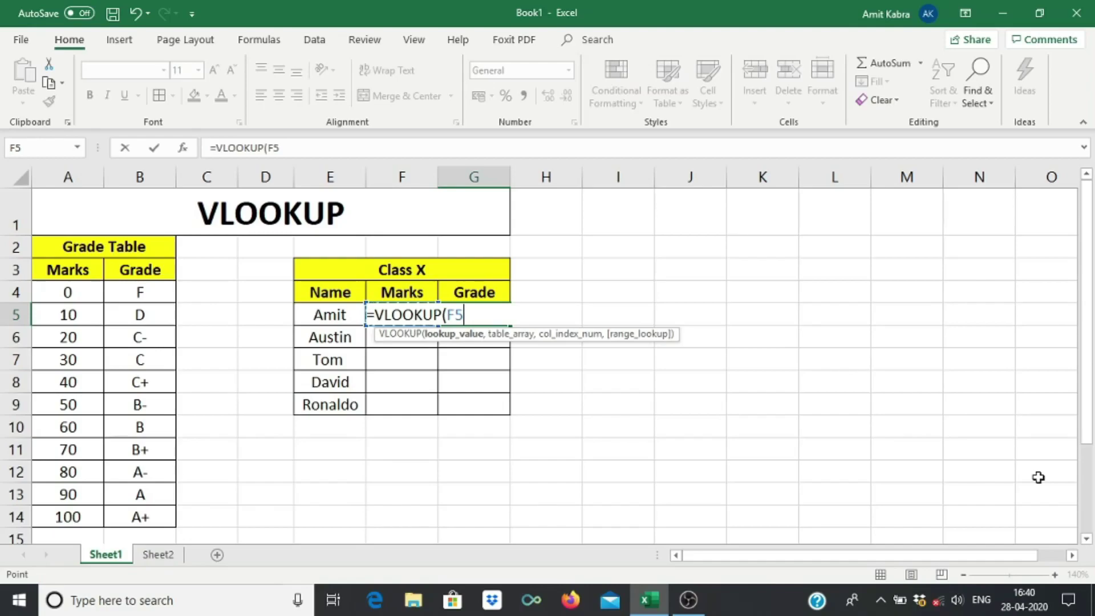
pyautogui.write(',')
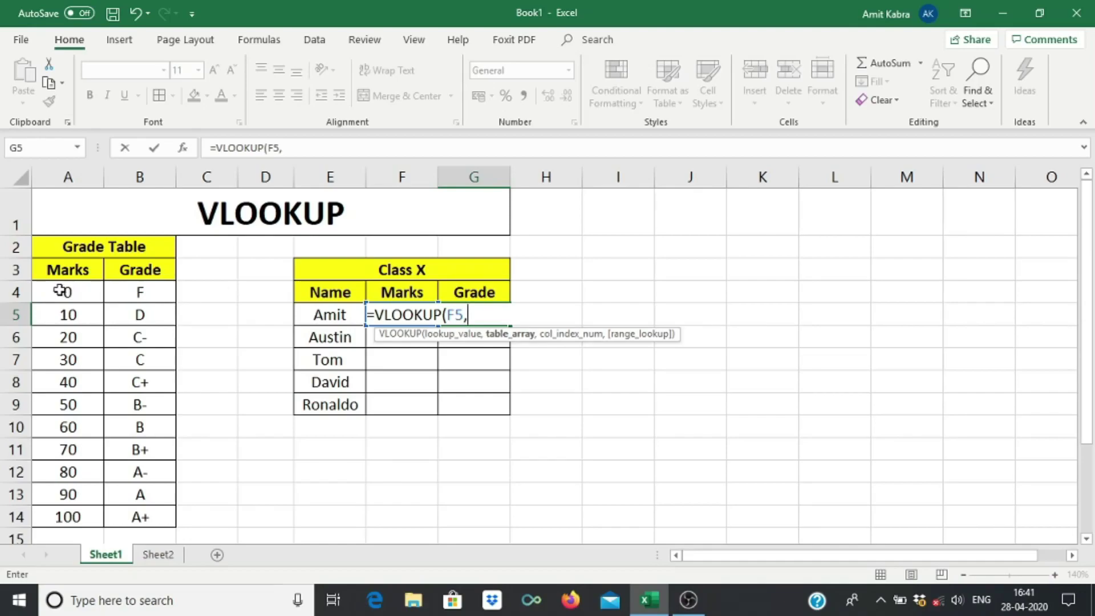
# Complete the VLOOKUP formula with the absolute table array $A$4:$B$14, column index 2 and FALSE for an exact match
pyautogui.moveTo(59, 290); pyautogui.dragTo(121, 517)
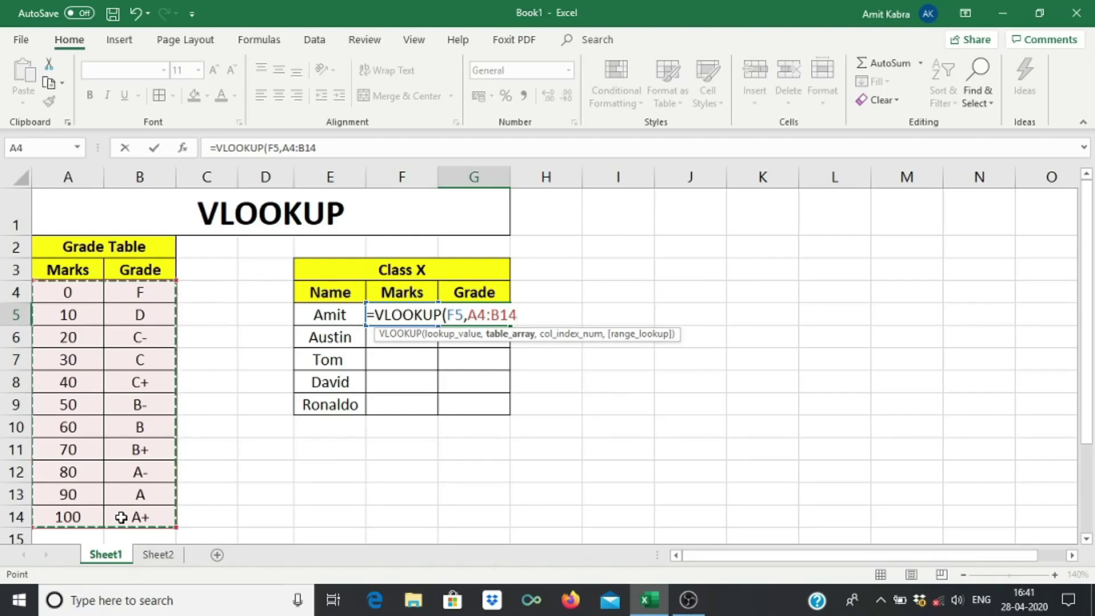
pyautogui.press('F4')
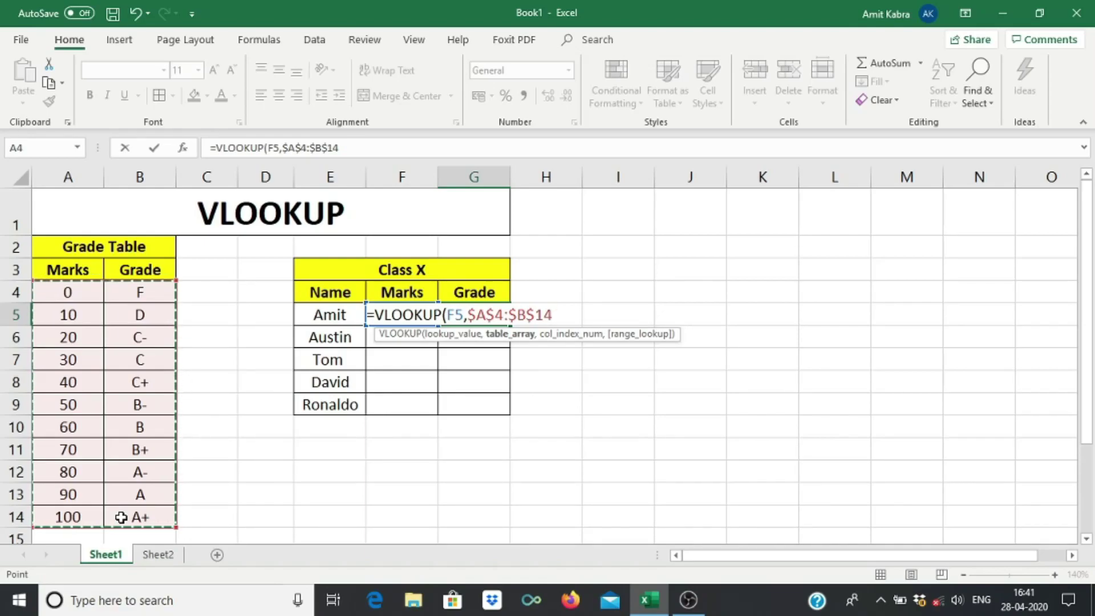
pyautogui.write(',')
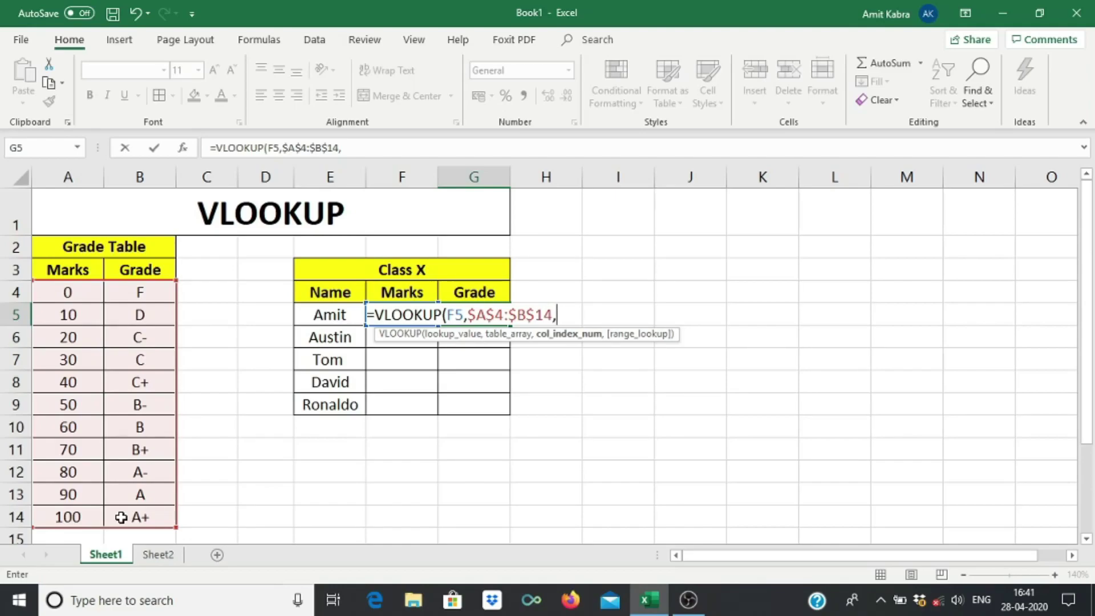
pyautogui.write('2,')
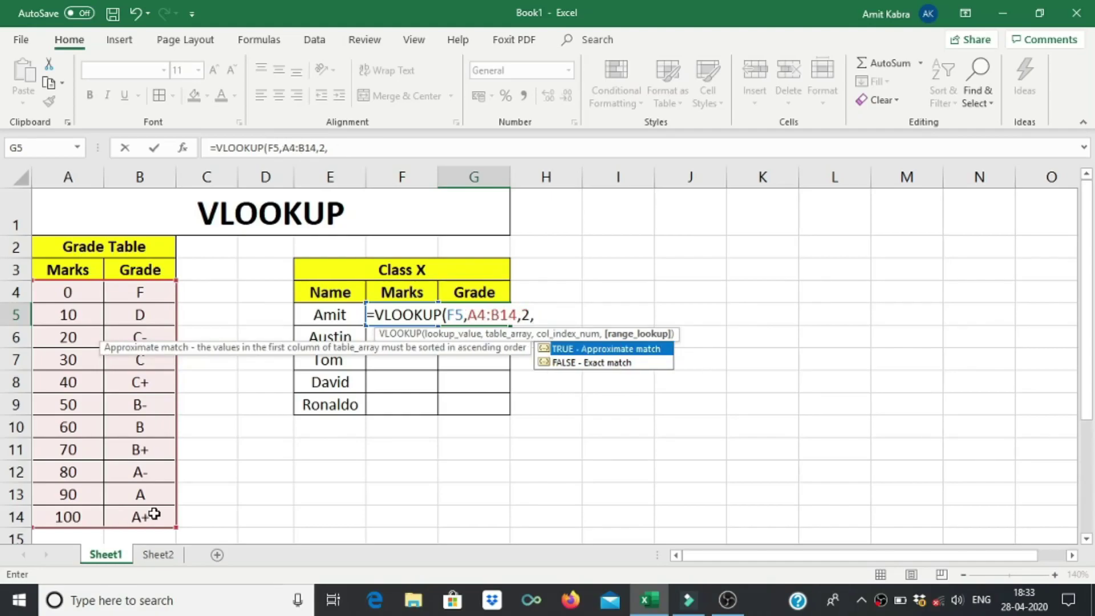
pyautogui.press('Down')
pyautogui.press('Tab')
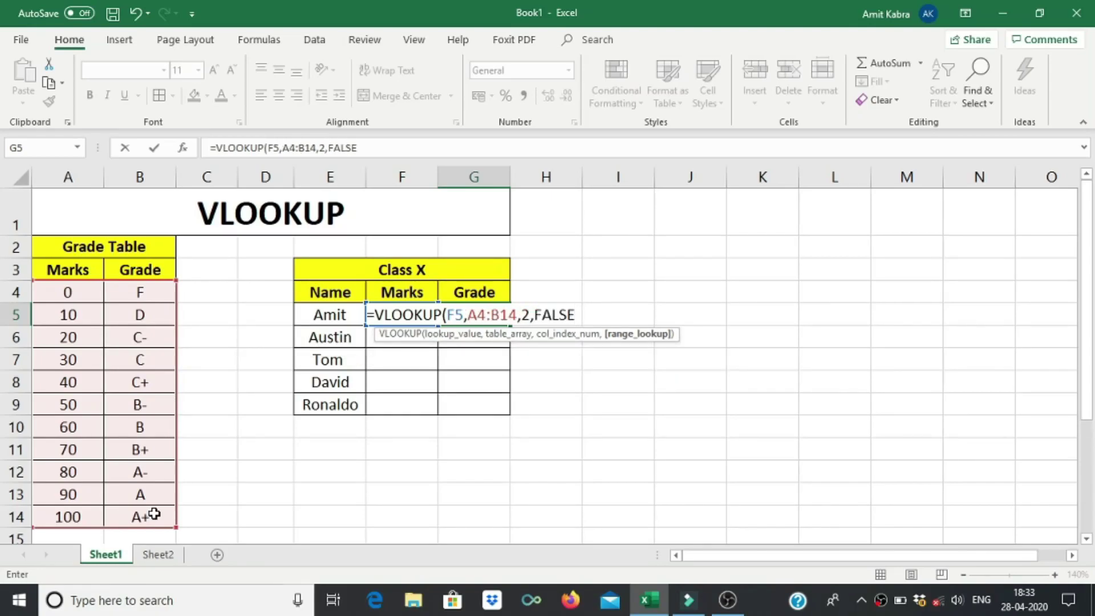
pyautogui.write(')')
pyautogui.press('Return')
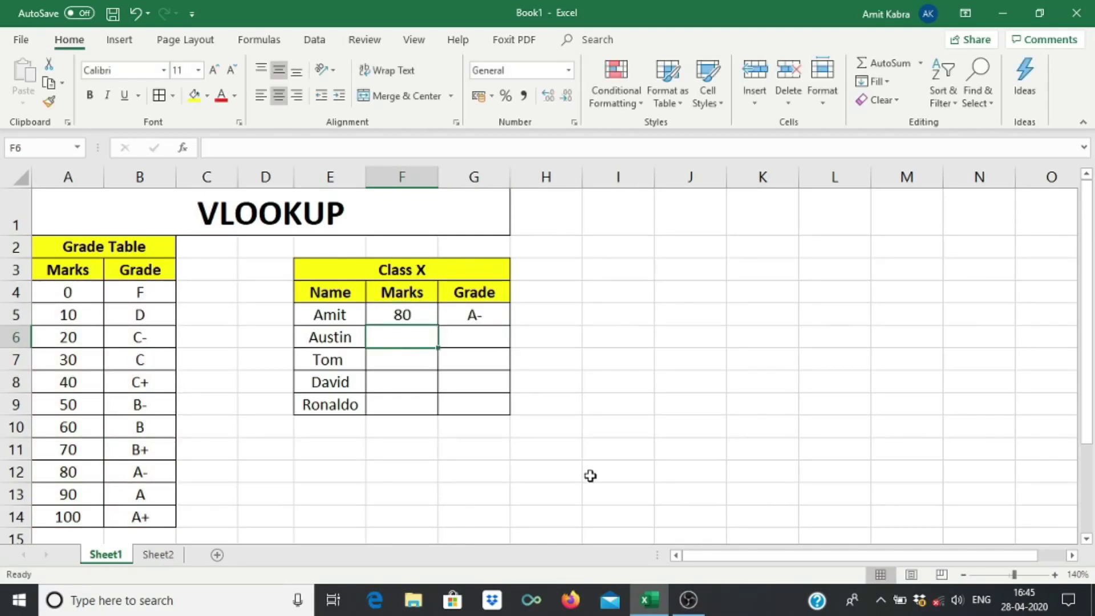
# Change the first student's marks in F5 to 76
pyautogui.press('Up')
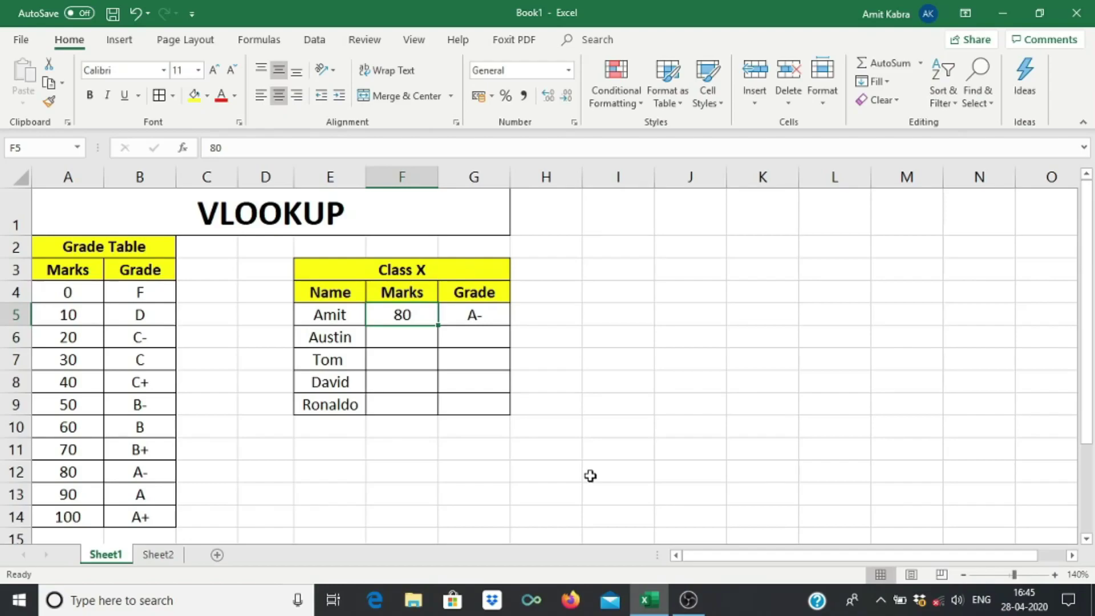
pyautogui.write('76')
pyautogui.press('Tab')
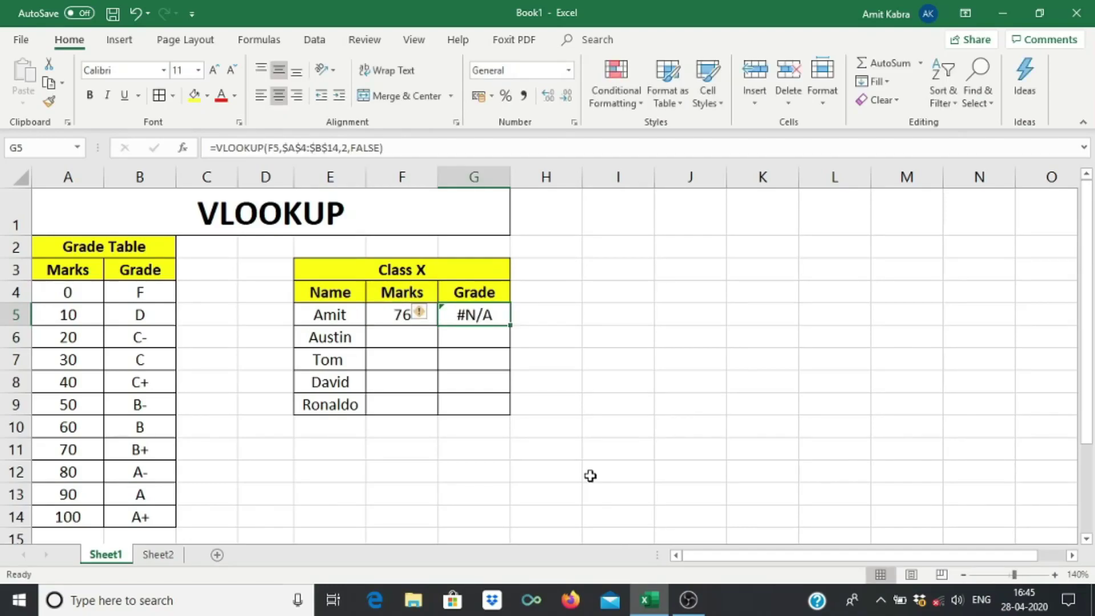
# Set the range lookup argument of the VLOOKUP formula in G5 to TRUE for an approximate match
pyautogui.click(558, 321)
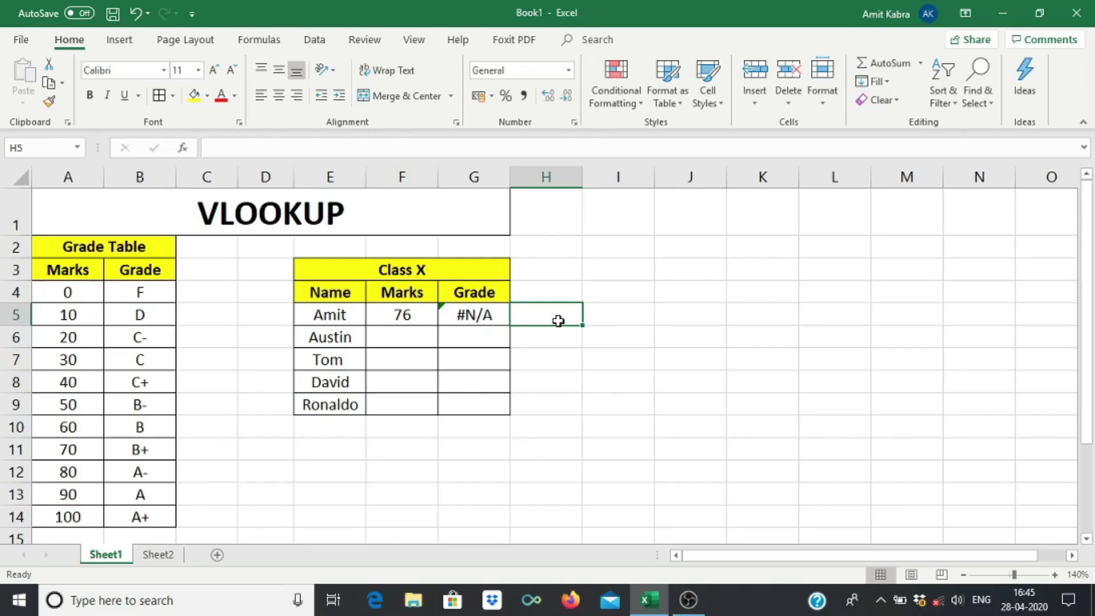
pyautogui.click(492, 317)
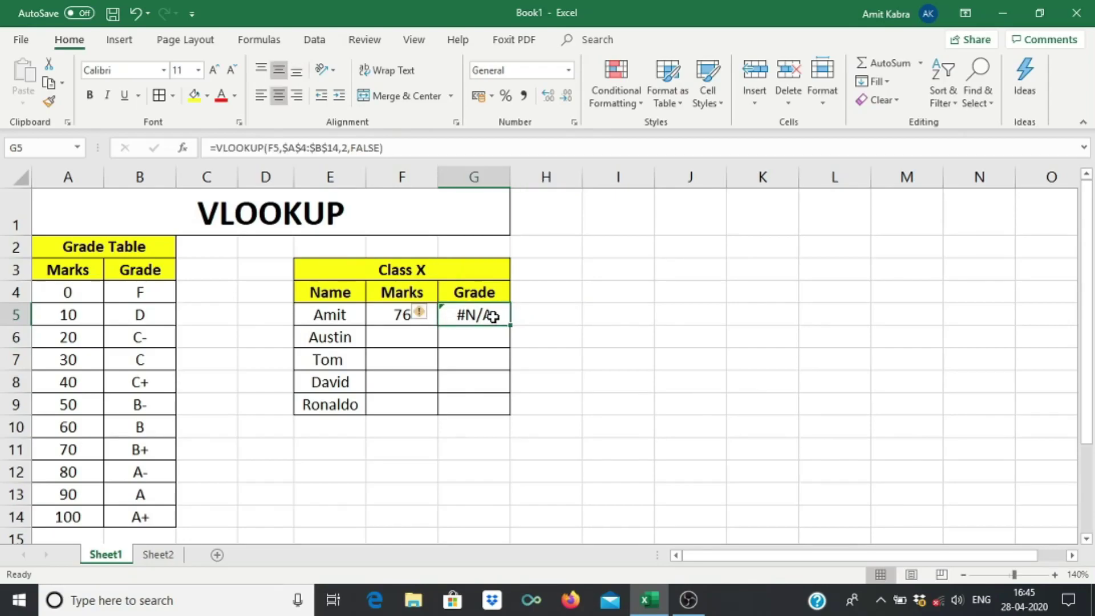
pyautogui.doubleClick(492, 317)
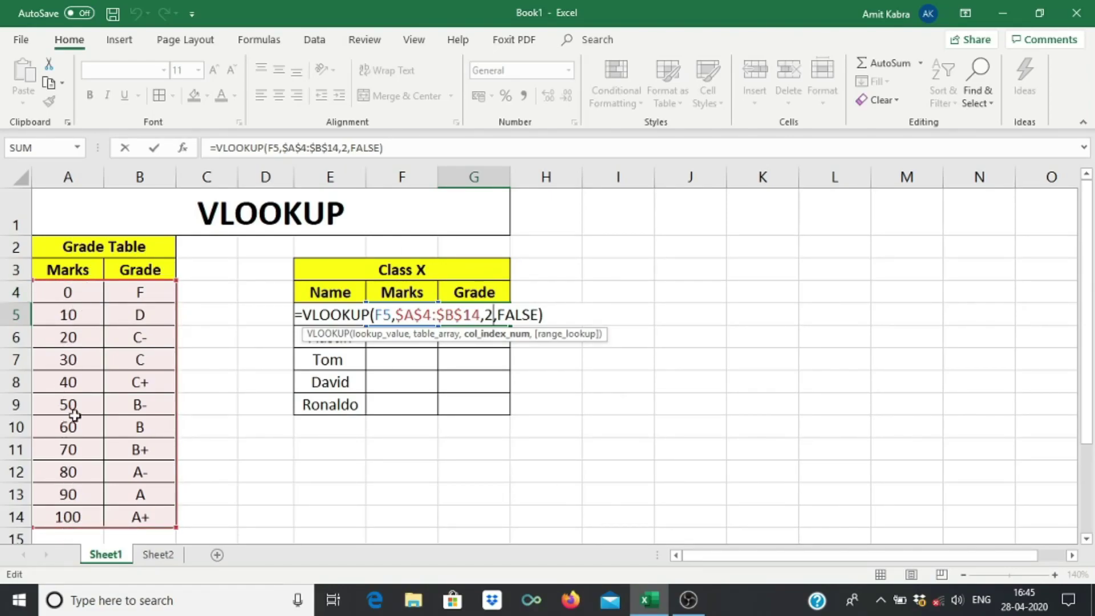
pyautogui.click(696, 315)
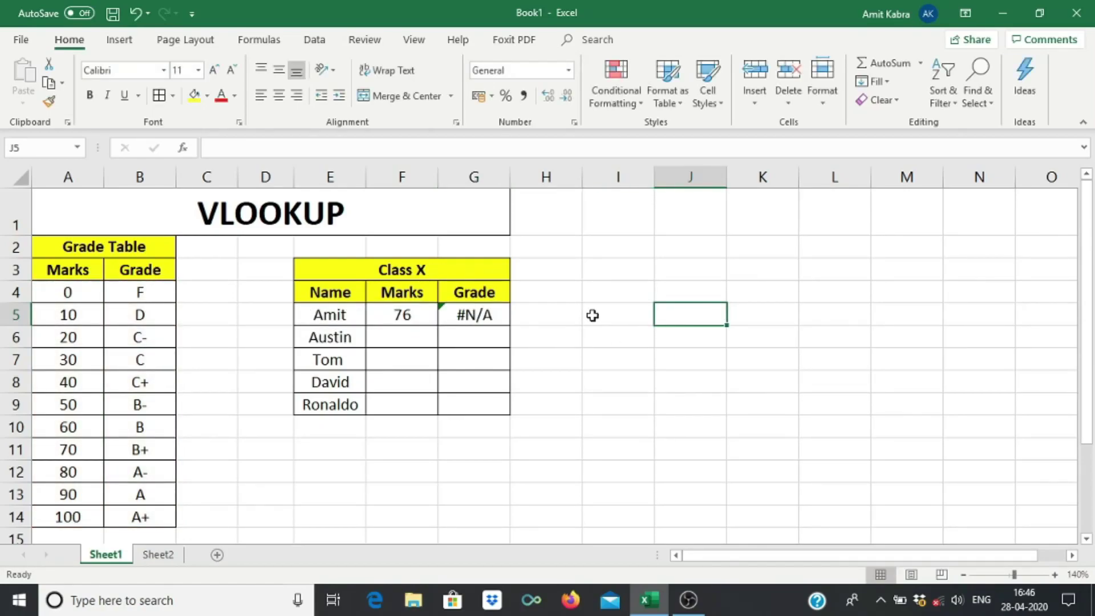
pyautogui.click(477, 312)
pyautogui.doubleClick(478, 312)
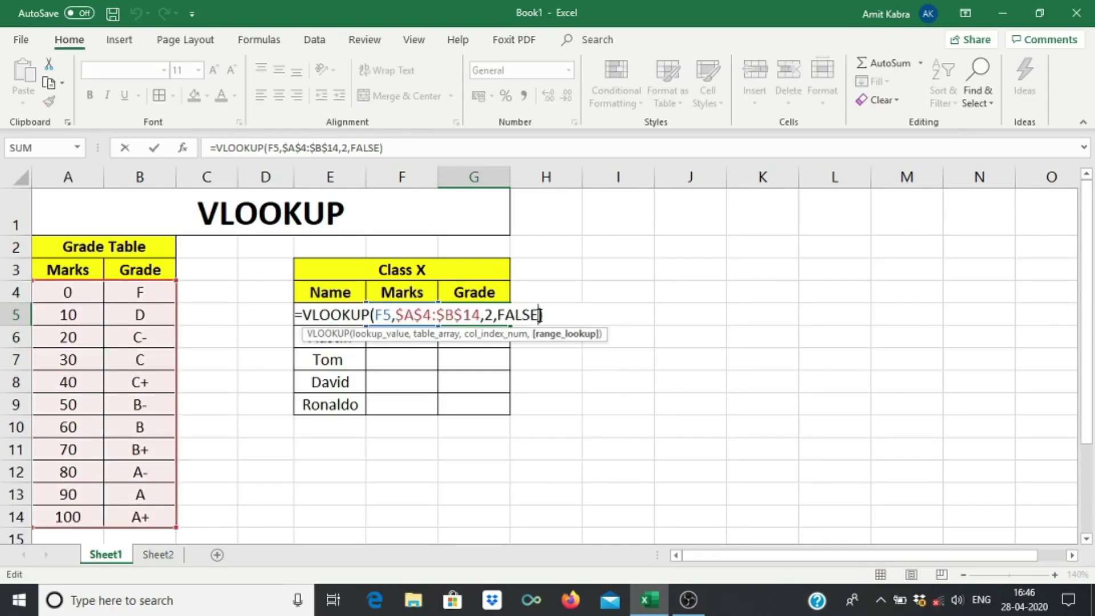
pyautogui.press('BackSpace')
pyautogui.press('BackSpace')
pyautogui.press('BackSpace')
pyautogui.press('BackSpace')
pyautogui.press('BackSpace')
pyautogui.write('True')
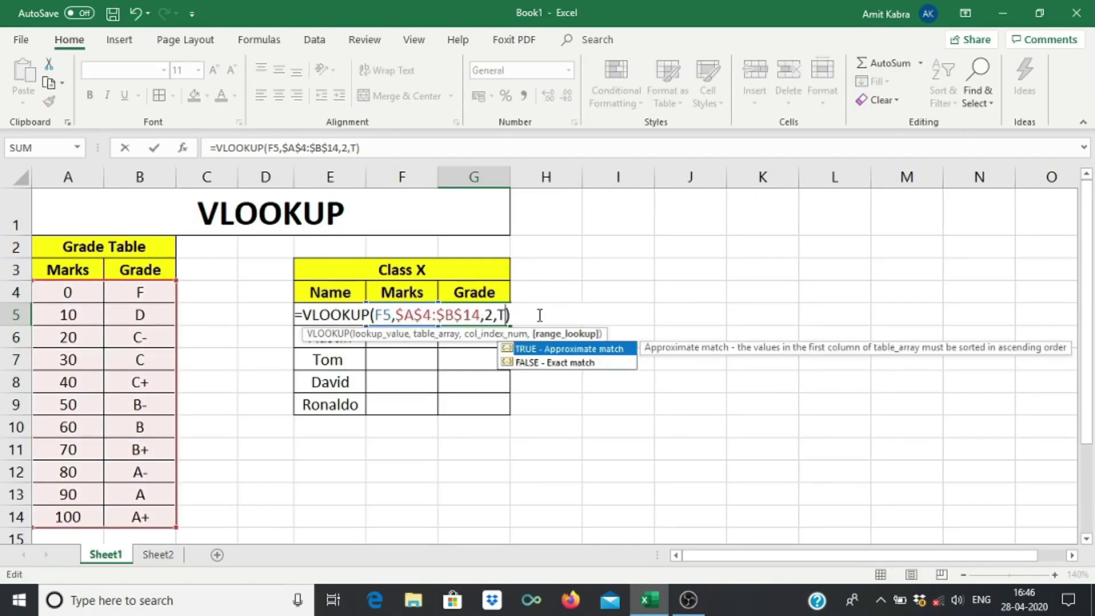
pyautogui.press('BackSpace')
pyautogui.press('BackSpace')
pyautogui.press('BackSpace')
pyautogui.press('BackSpace')
pyautogui.write('TR')
pyautogui.press('Return')
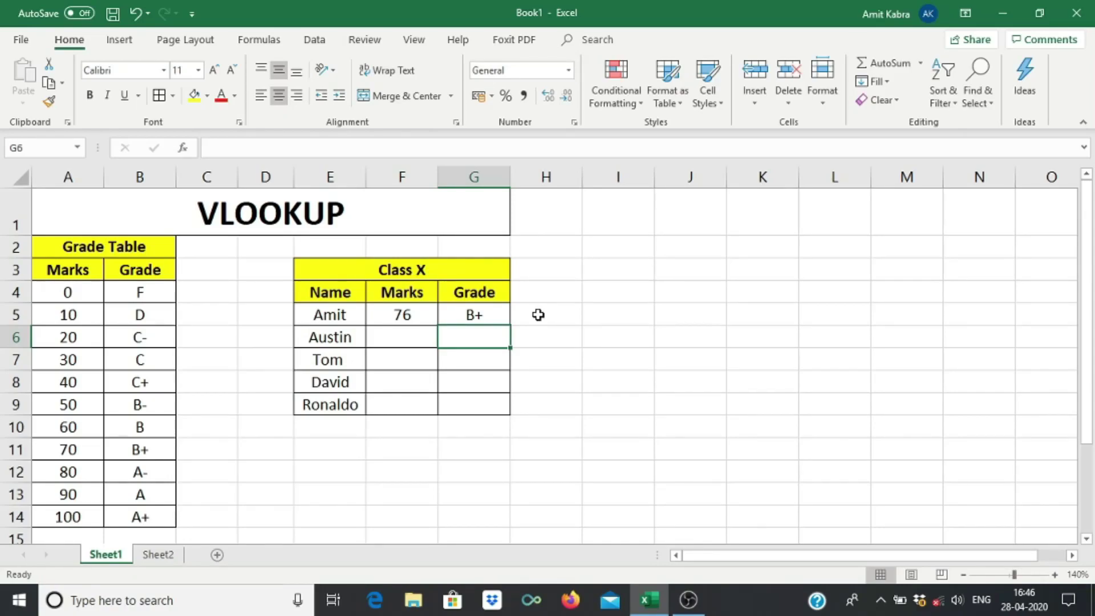
# Fill the VLOOKUP formula from G5 down to G9 for the remaining students
pyautogui.press('Up')
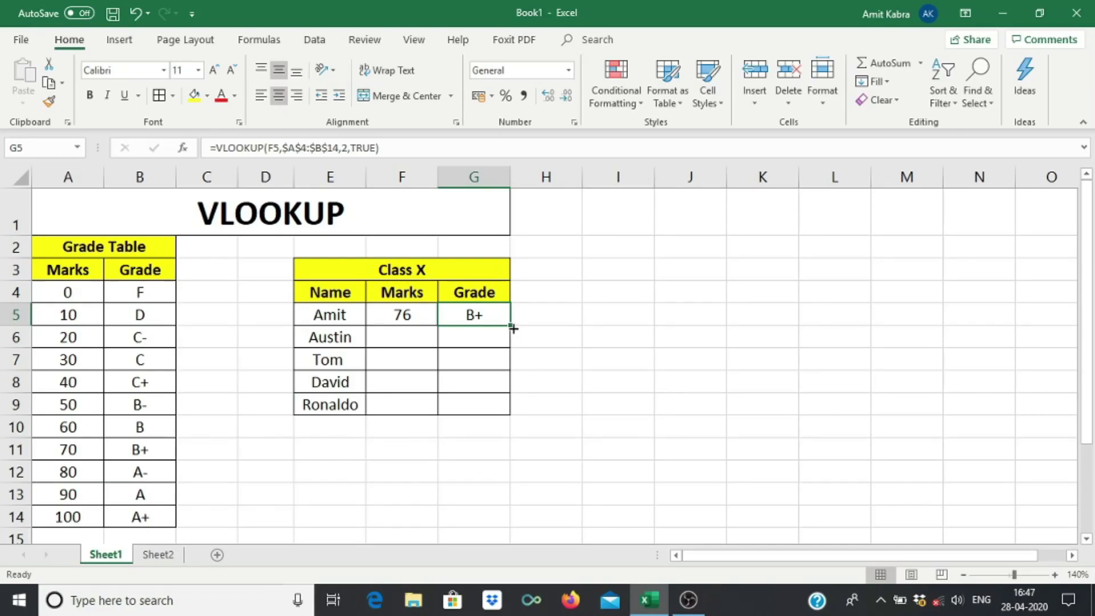
pyautogui.moveTo(512, 328); pyautogui.dragTo(510, 412)
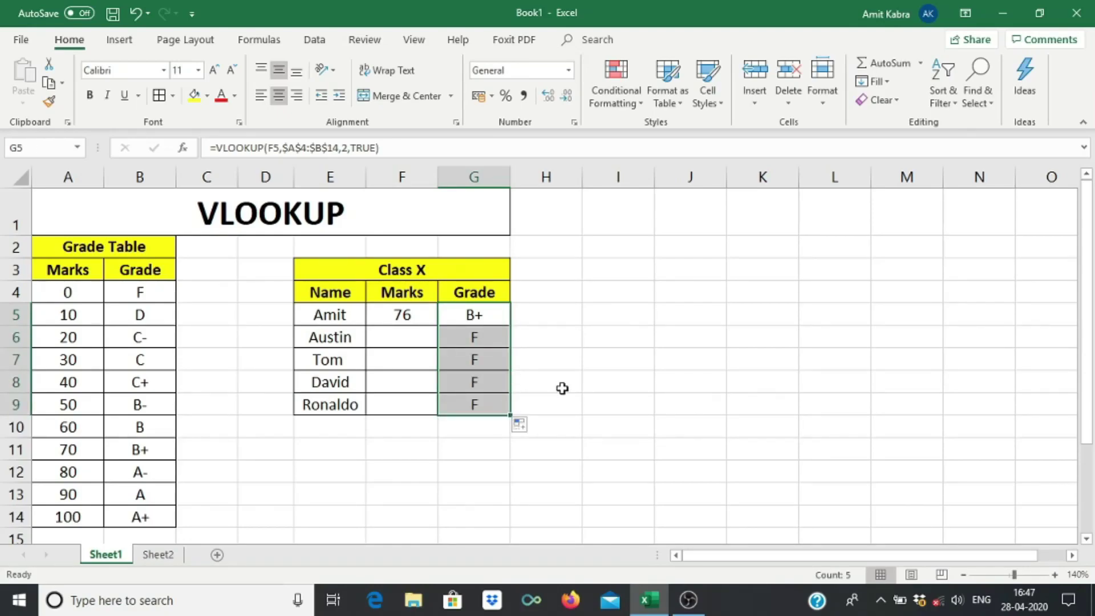
# Enter the remaining students' marks in F6:F9 as 65, 45, 98 and 25
pyautogui.click(400, 344)
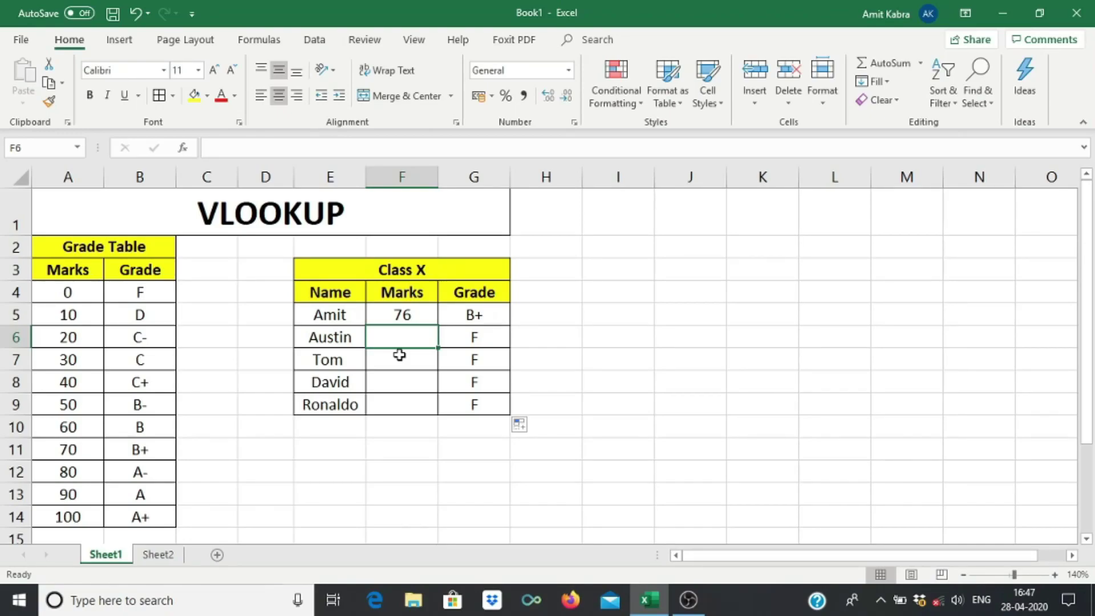
pyautogui.write('65')
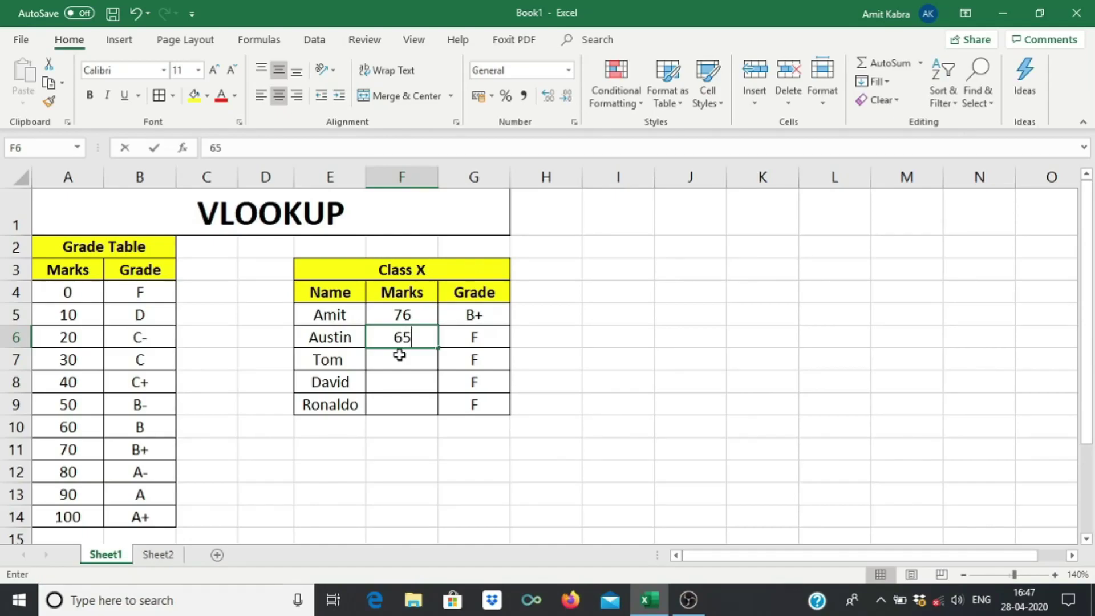
pyautogui.press('Return')
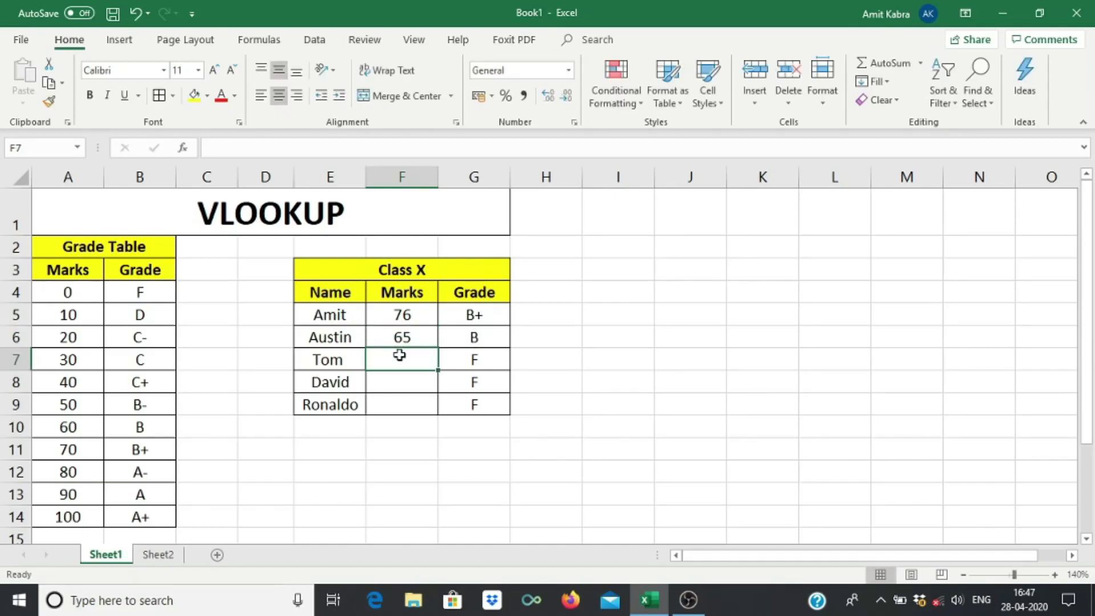
pyautogui.write('45')
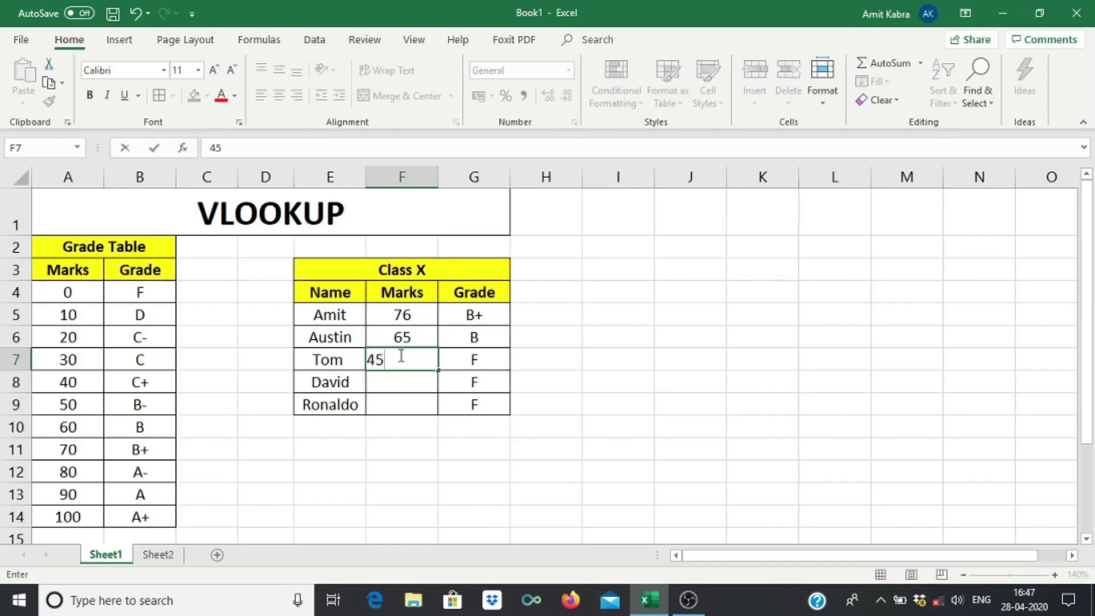
pyautogui.press('Return')
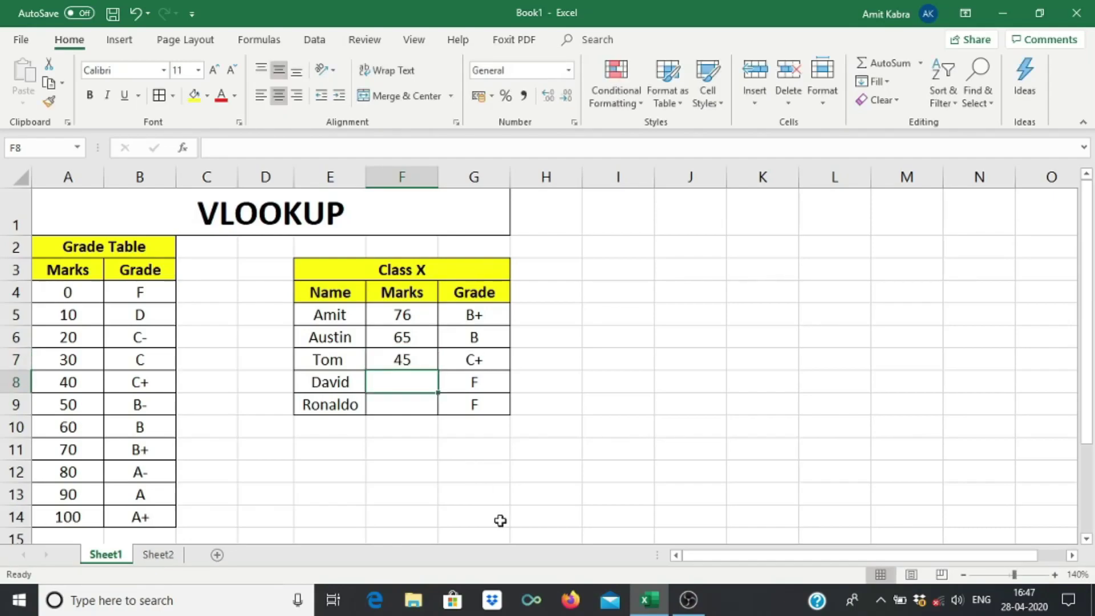
pyautogui.write('98')
pyautogui.press('Return')
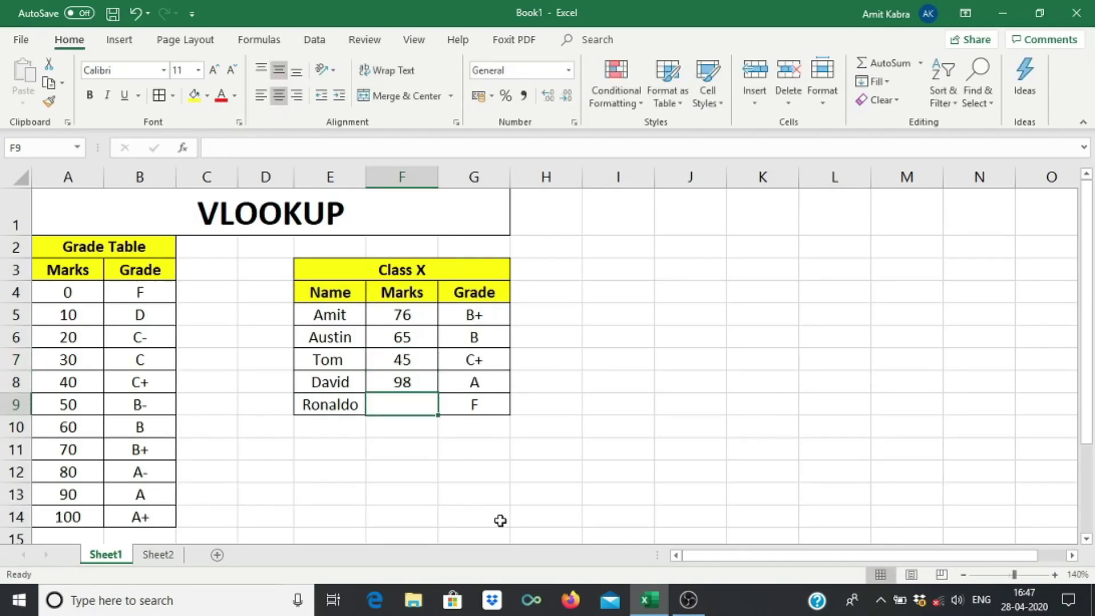
pyautogui.write('25')
pyautogui.press('Return')
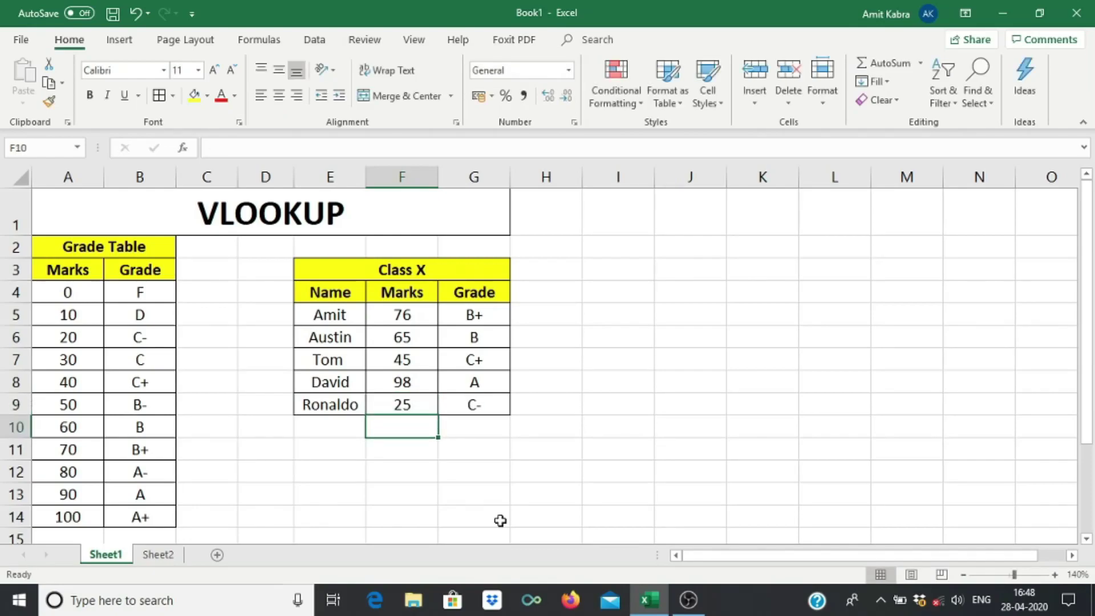